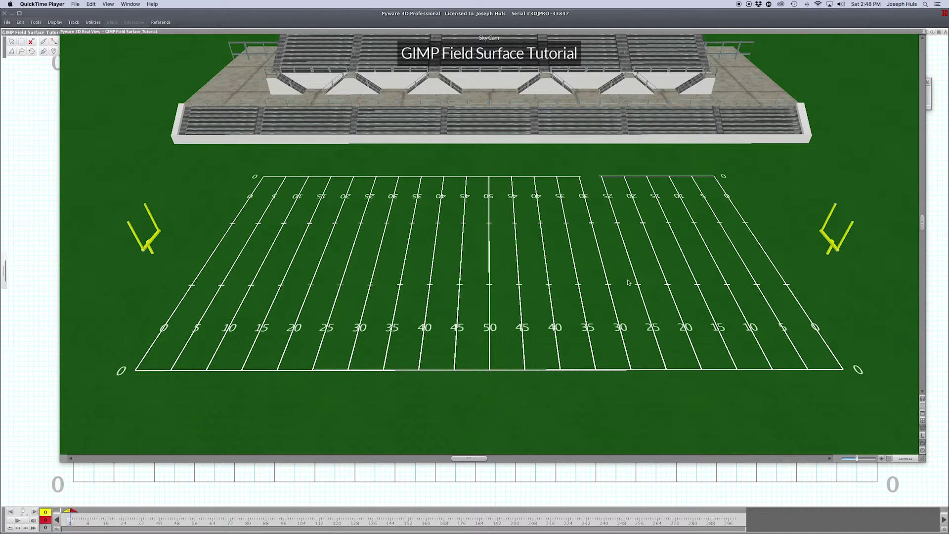
Step: Preview BLANK HS FIELD SURFACE.jpg from the desktop in Quick Look
scroll(540, 284, up, 1)
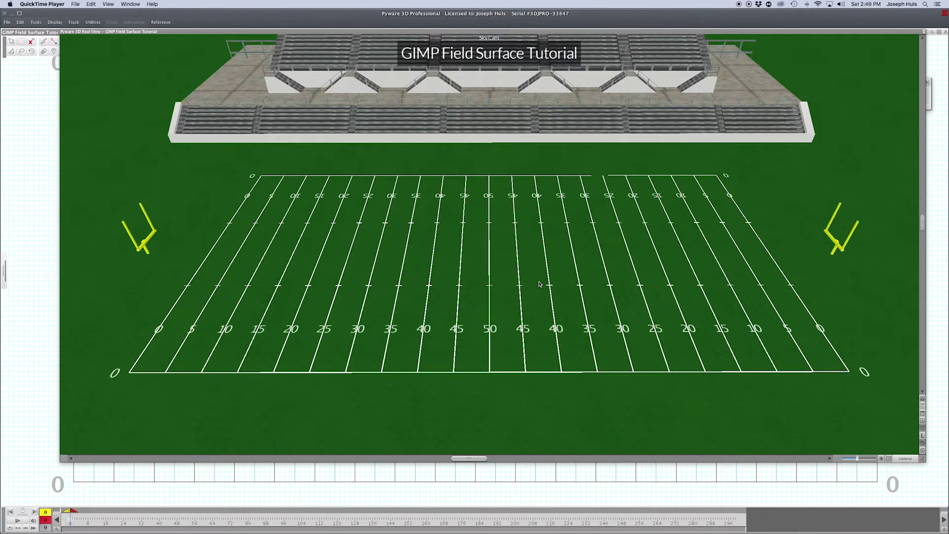
scroll(539, 284, down, 1)
scroll(539, 284, up, 1)
drag(473, 35, 465, 35)
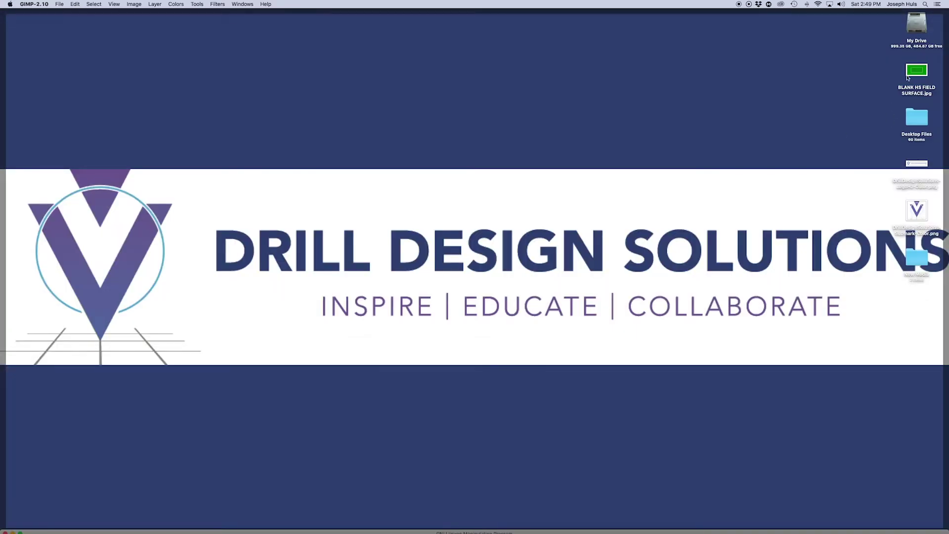
click(916, 72)
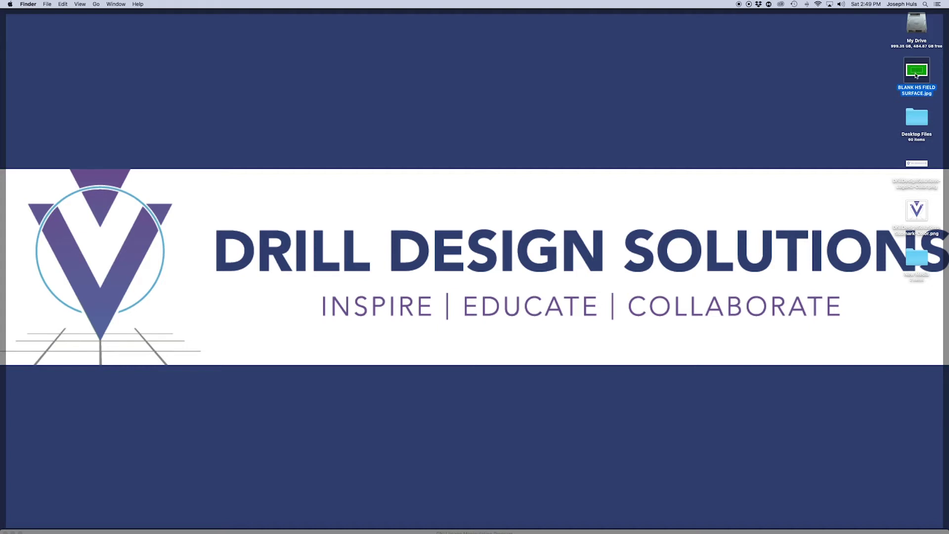
key(space)
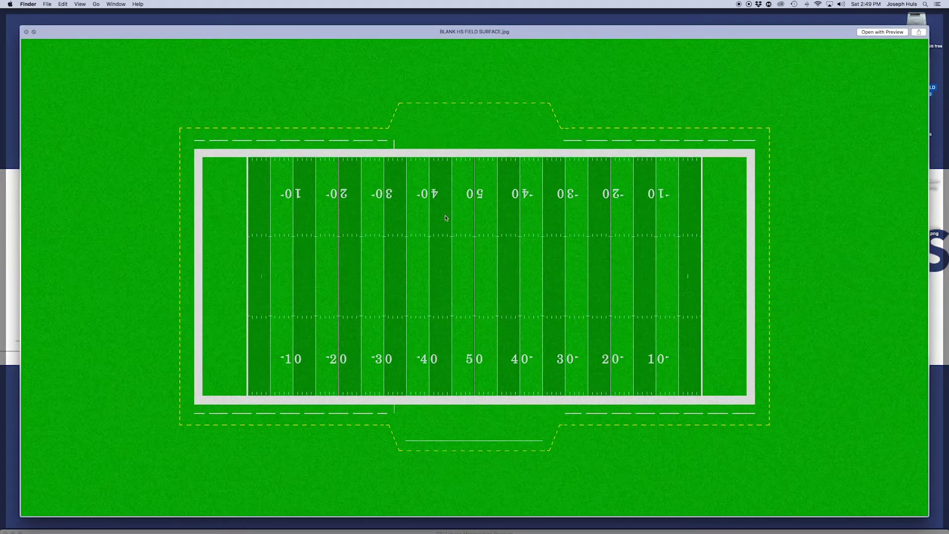
key(space)
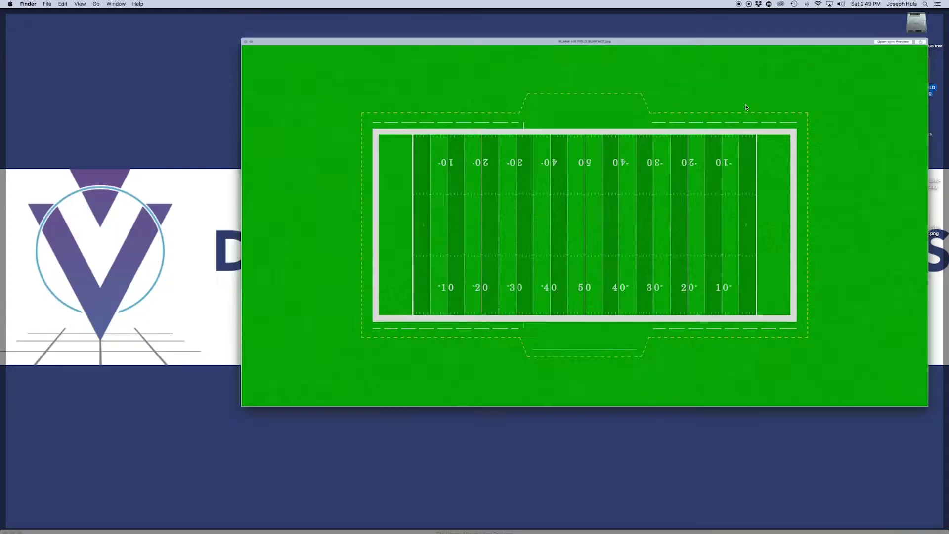
Step: Preview the horizontal and submark Drill Design Solutions logo files
drag(893, 164, 931, 229)
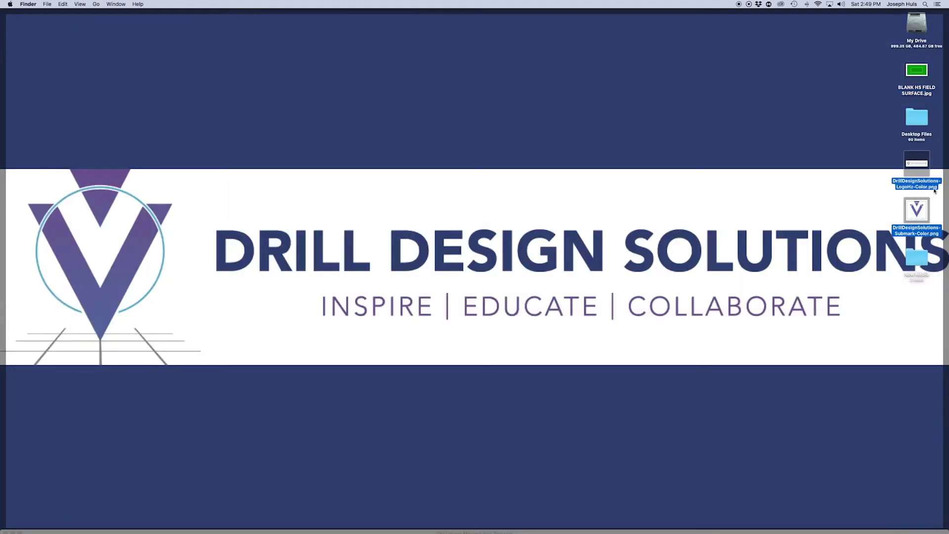
click(868, 177)
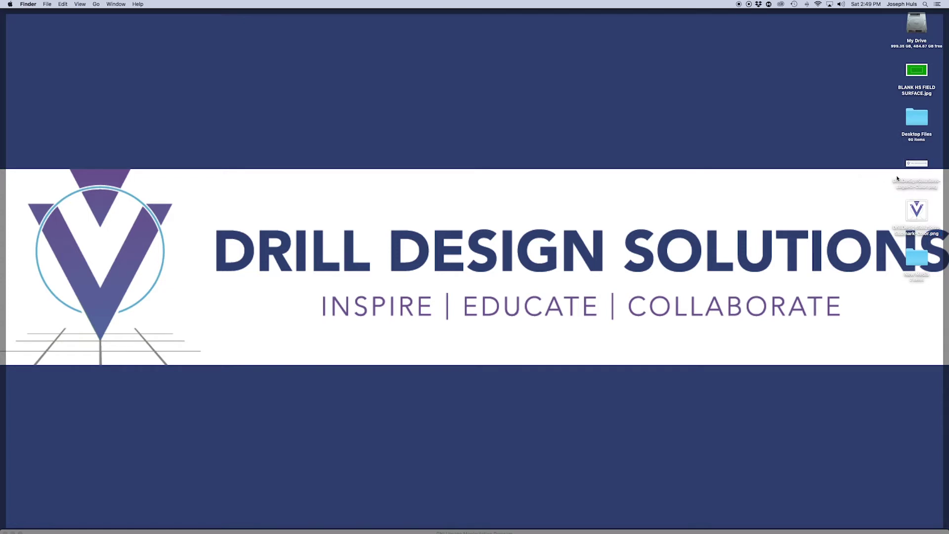
click(919, 167)
key(space)
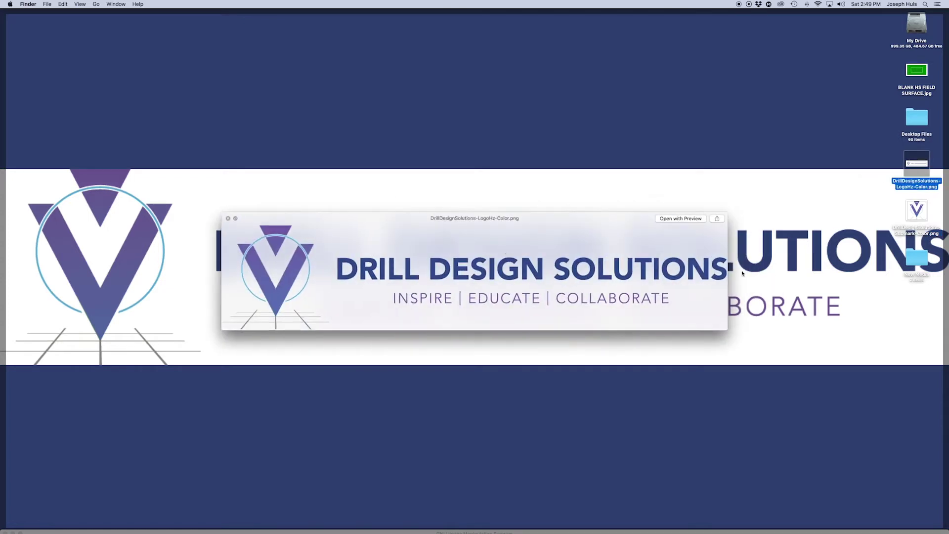
key(space)
key(Down)
key(space)
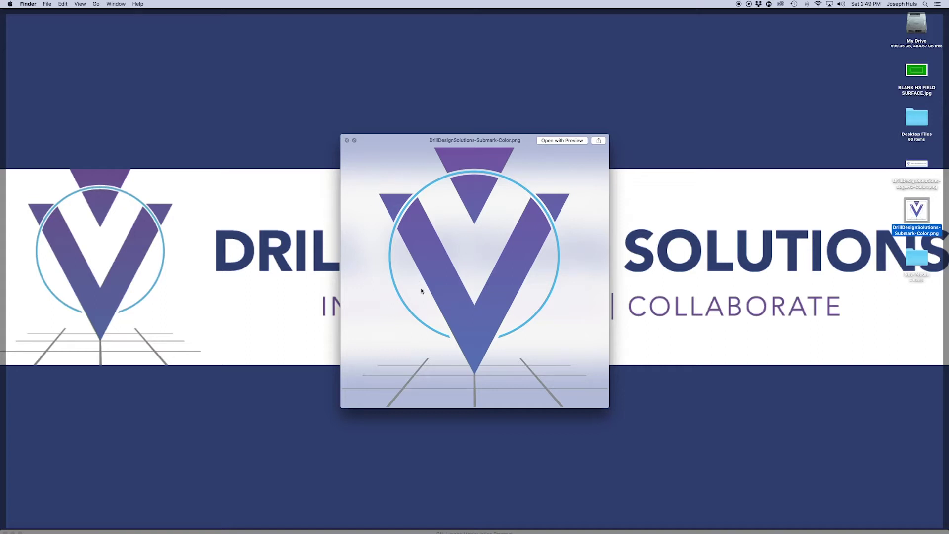
key(space)
click(823, 195)
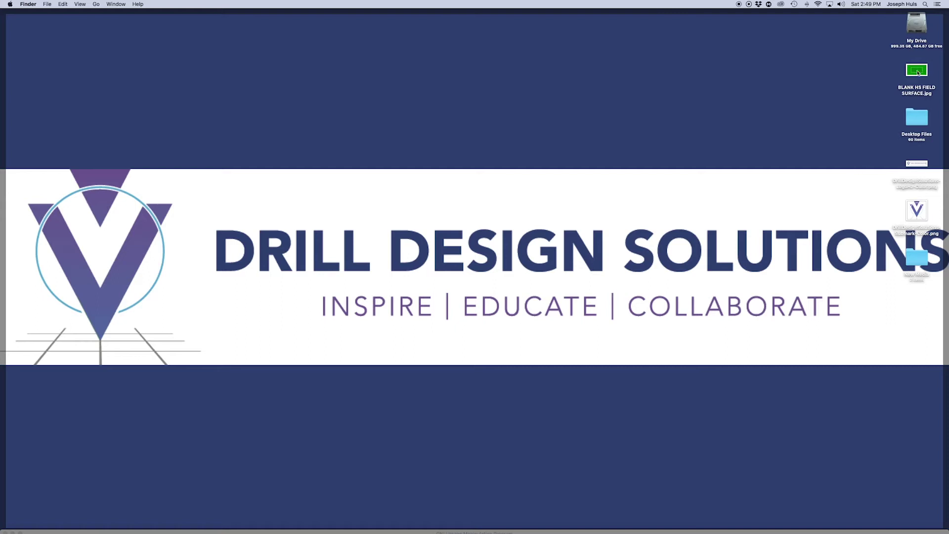
Step: Drop BLANK HS FIELD SURFACE.jpg into GIMP as a 4400×2314 image, then show the desktop
drag(918, 71, 484, 220)
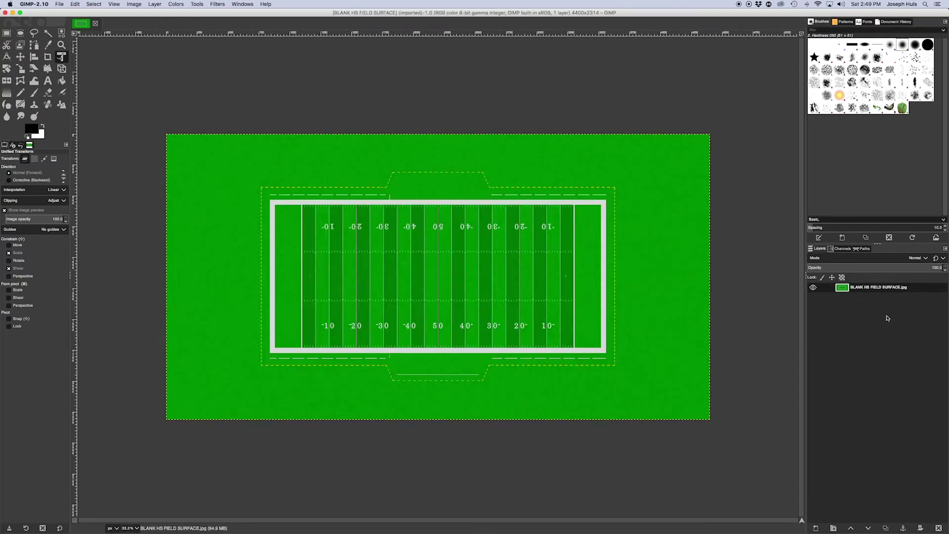
click(787, 320)
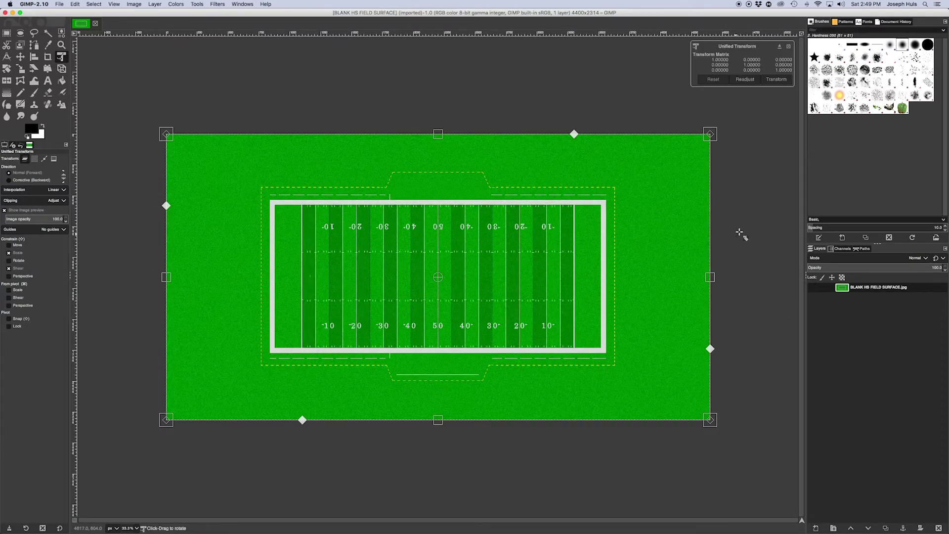
key(F11)
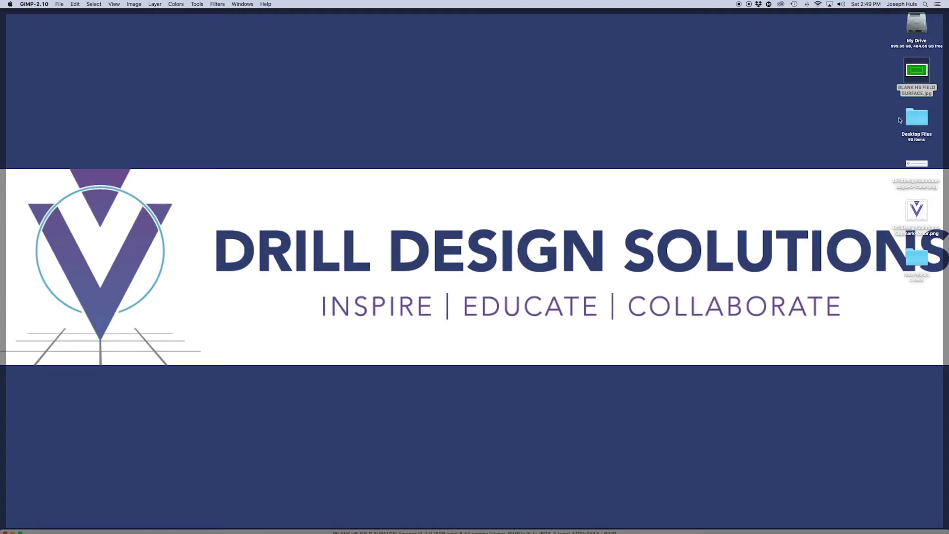
Step: Add DrillDesignSolutions-LogoHz-Color.png as a layer, rotated 90° upright in the left end zone
drag(920, 166, 335, 265)
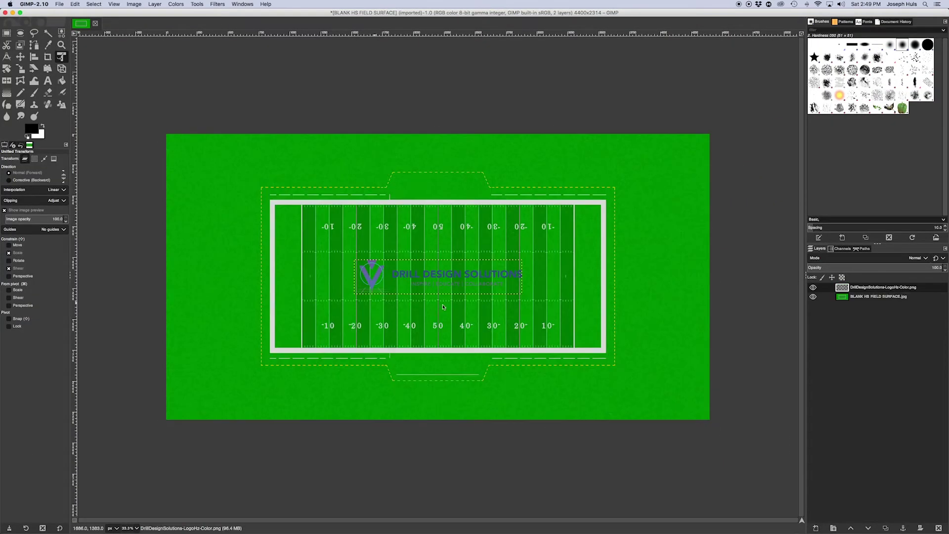
click(471, 279)
drag(470, 279, 429, 265)
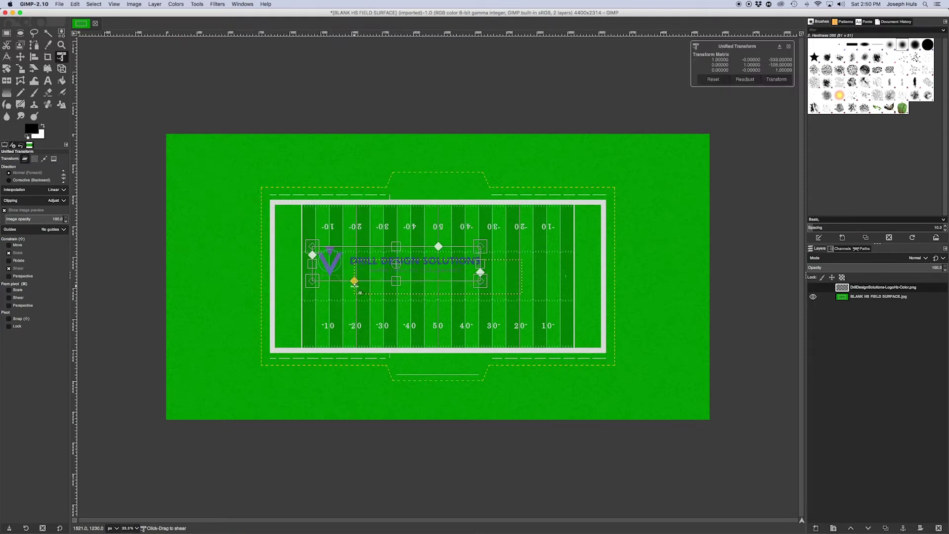
drag(354, 285, 354, 285)
key(super)
drag(355, 289, 419, 305)
key(shift)
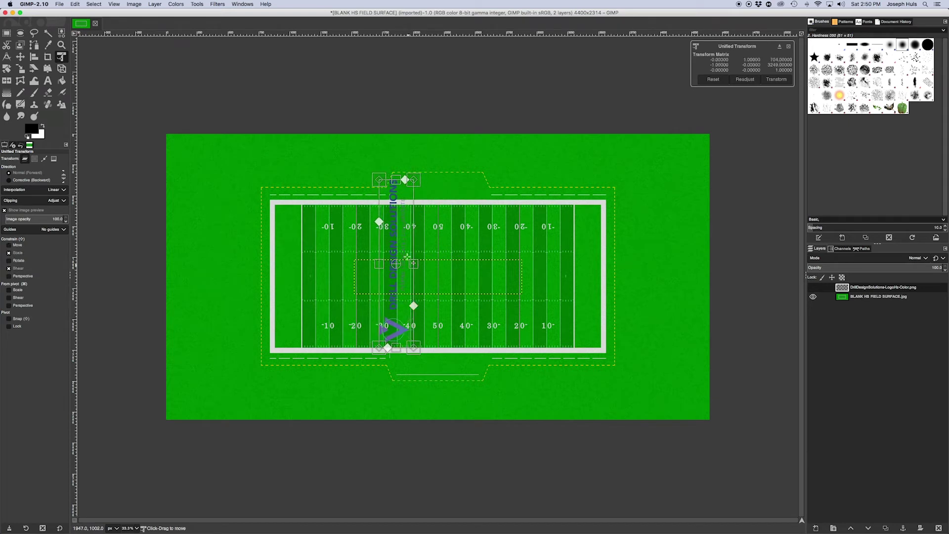
drag(400, 242, 292, 260)
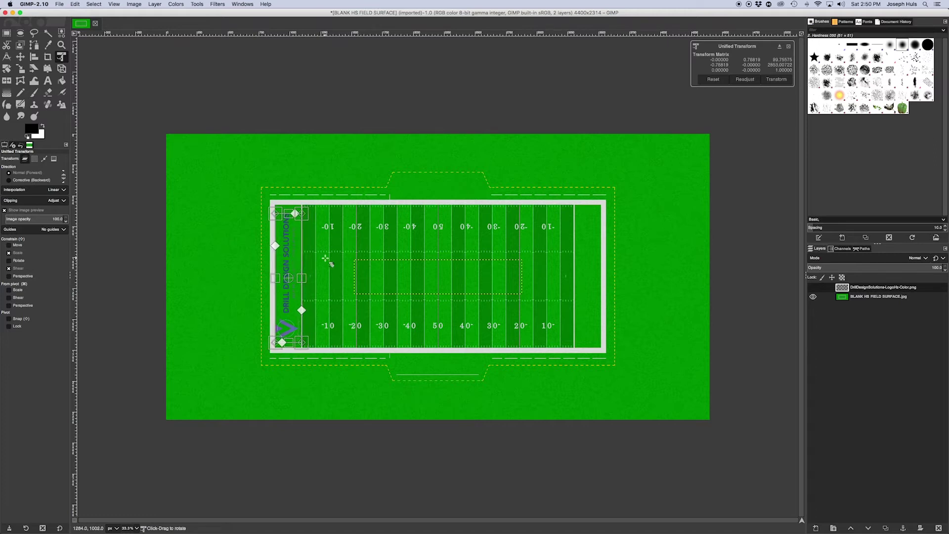
key(Return)
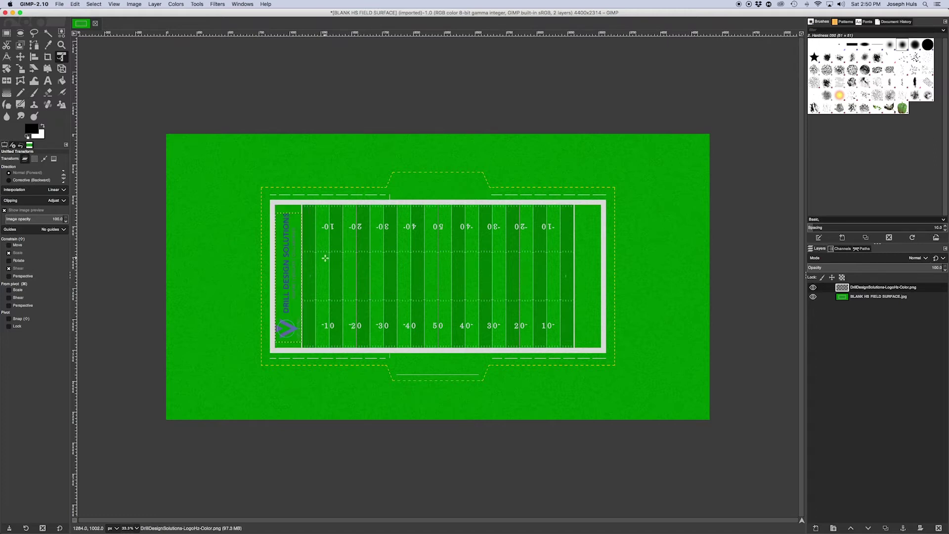
Step: Paste a copy of the logo, moved into the right end zone and rotated 180°
key(super+c)
key(super+v)
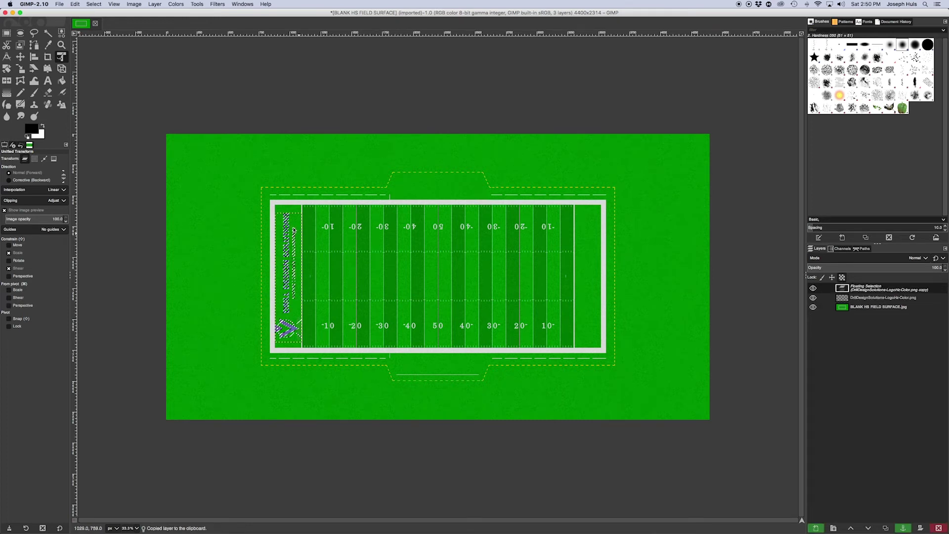
drag(293, 230, 593, 225)
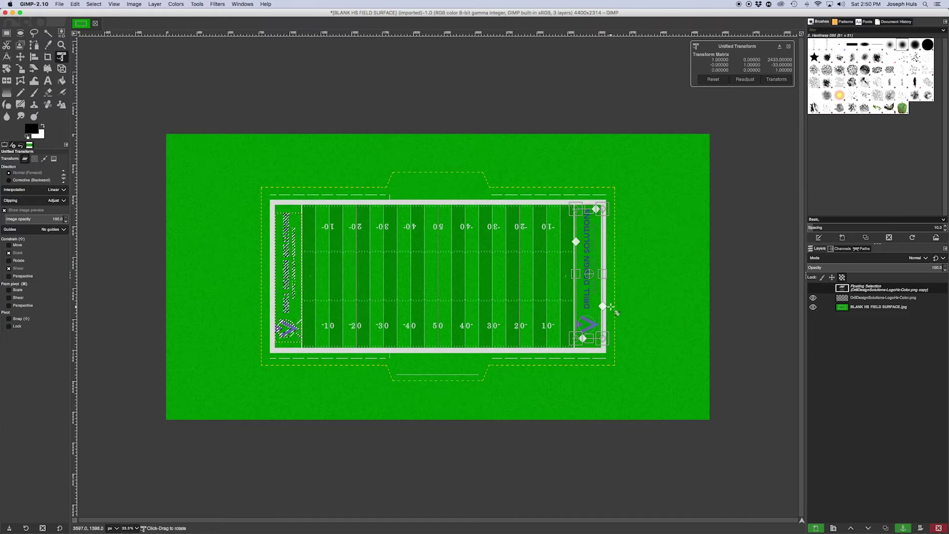
mouse_move(612, 308)
mouse_down()
mouse_move(646, 244)
mouse_move(609, 217)
mouse_move(615, 315)
mouse_up()
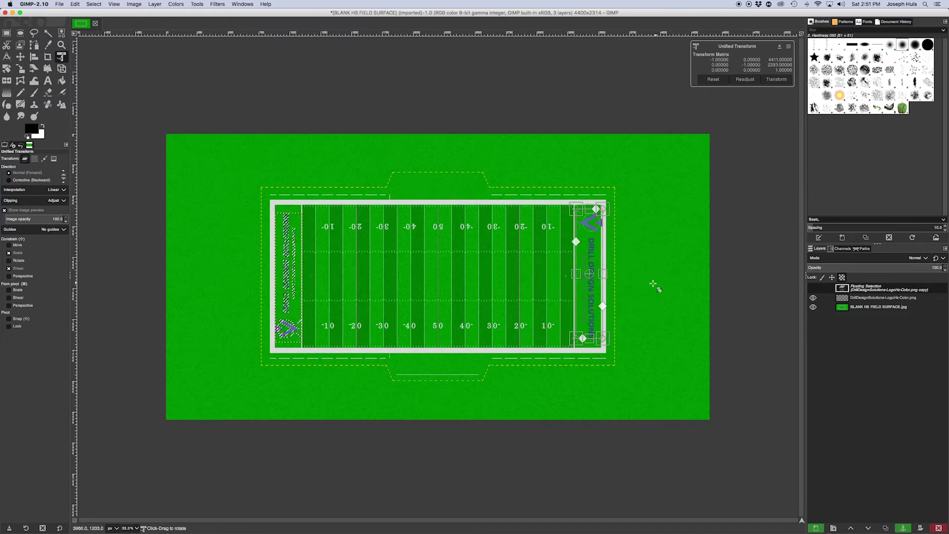
key(Return)
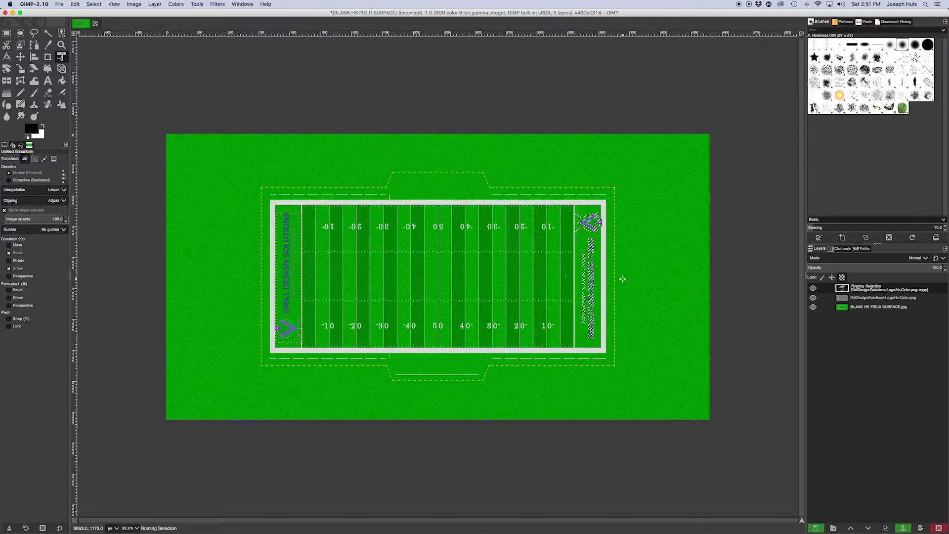
drag(582, 240, 582, 241)
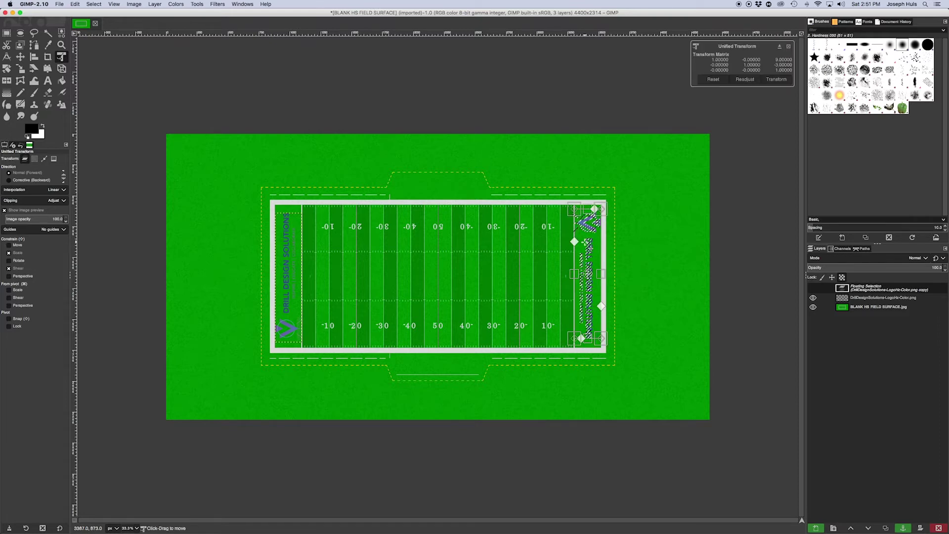
key(Return)
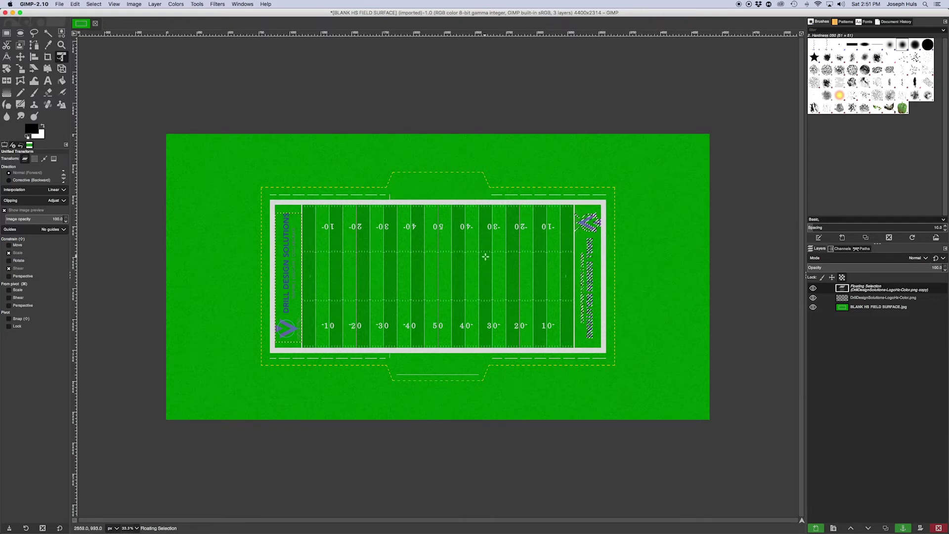
key(F11)
Step: Add the submark logo to the image and anchor the rotated sideline logo in place
drag(922, 225, 440, 271)
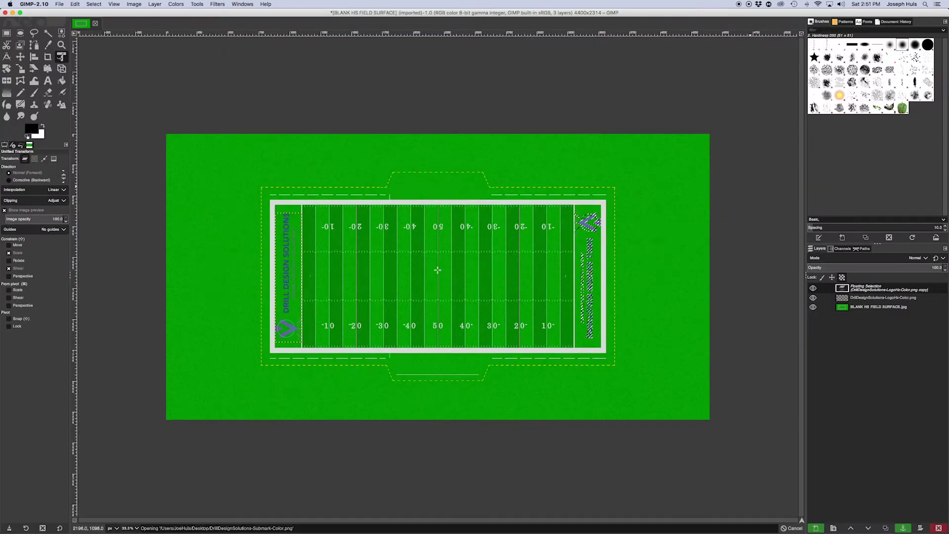
click(478, 286)
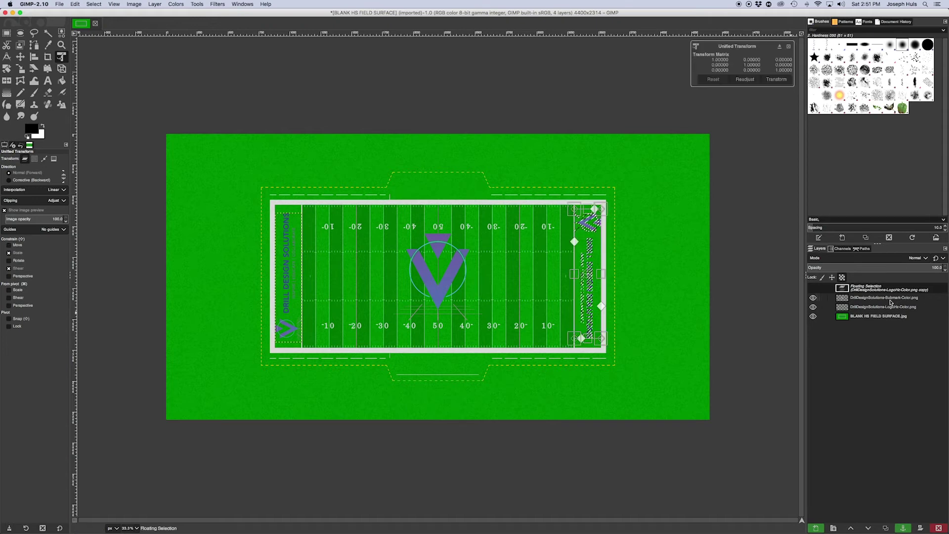
click(873, 293)
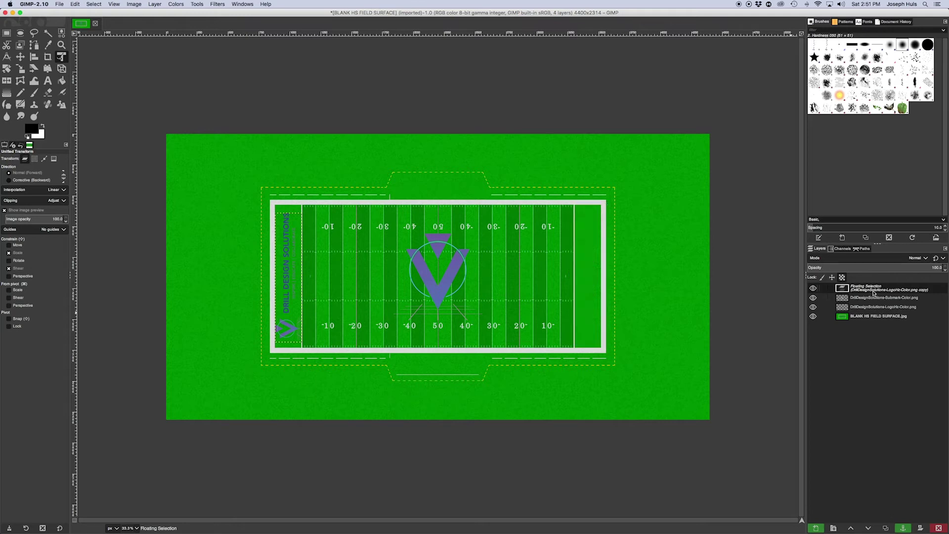
click(904, 528)
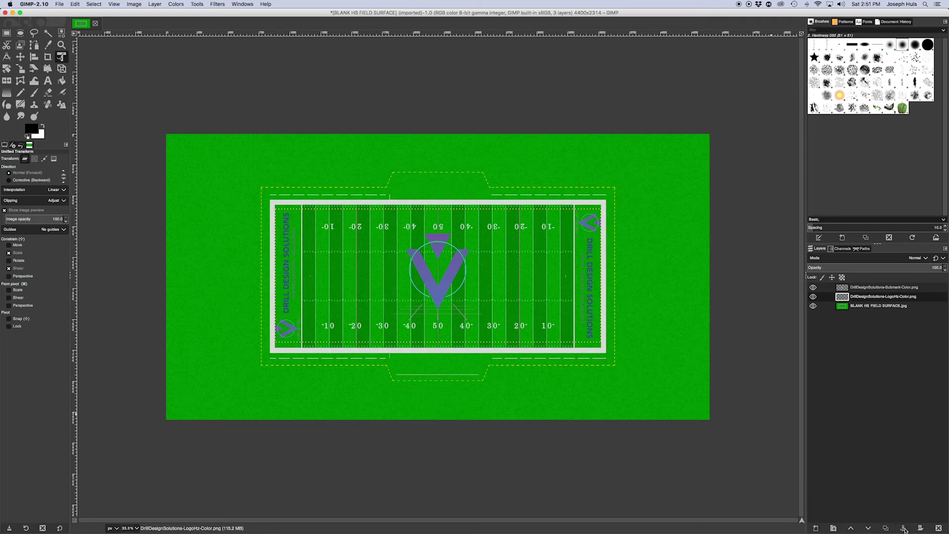
Step: Scale the submark logo down to about 0.42 and centre it on the 50-yard line
click(860, 289)
click(579, 334)
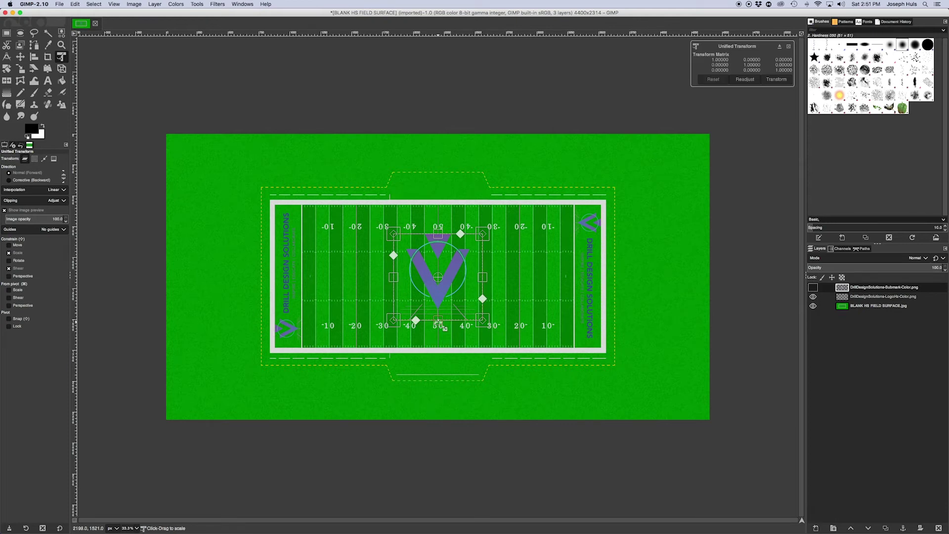
drag(443, 328, 449, 274)
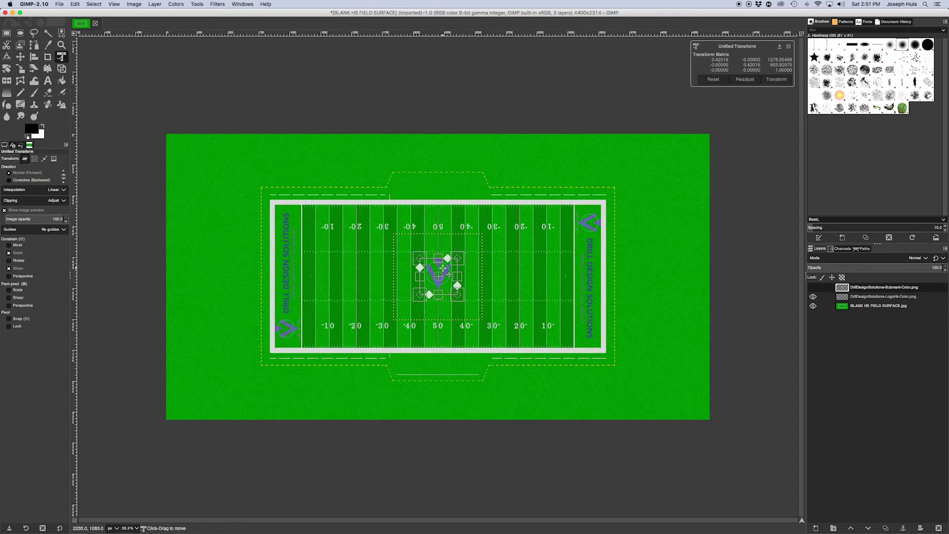
key(Return)
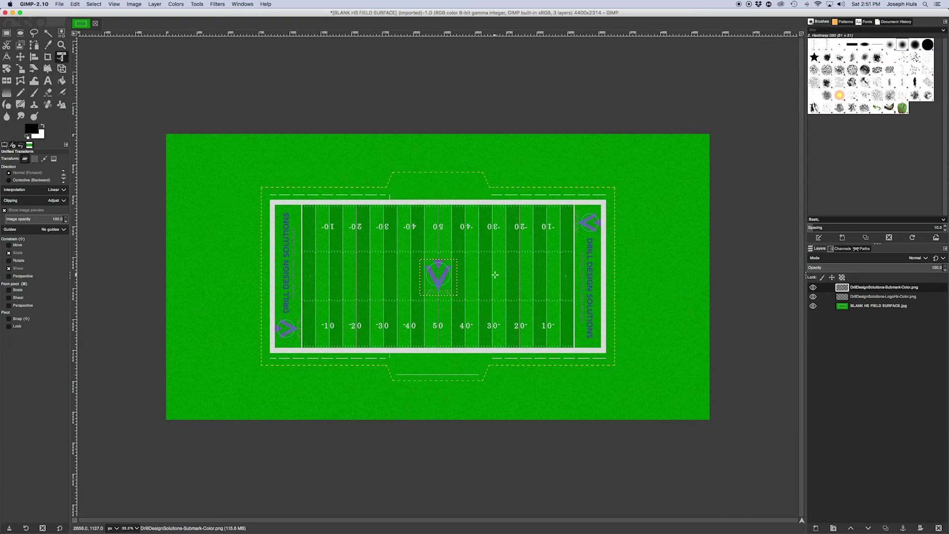
click(442, 275)
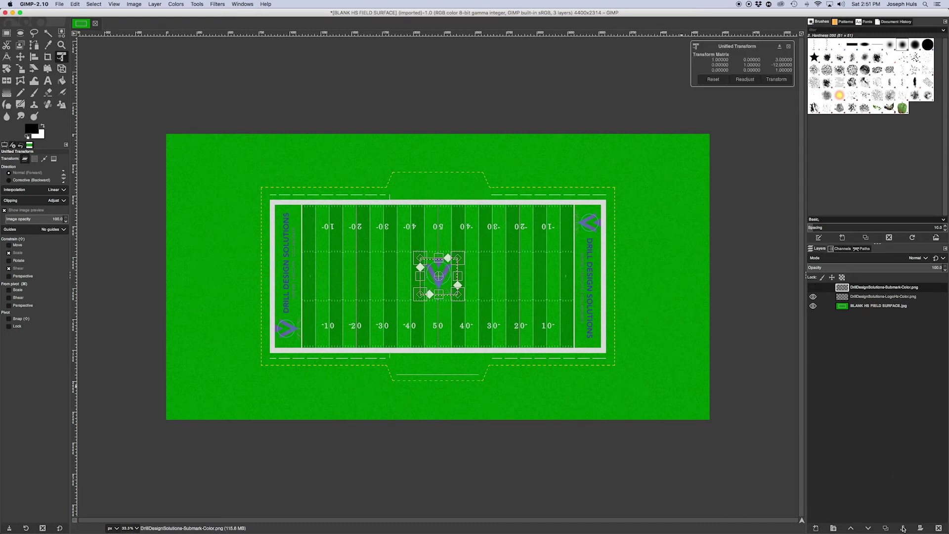
key(Return)
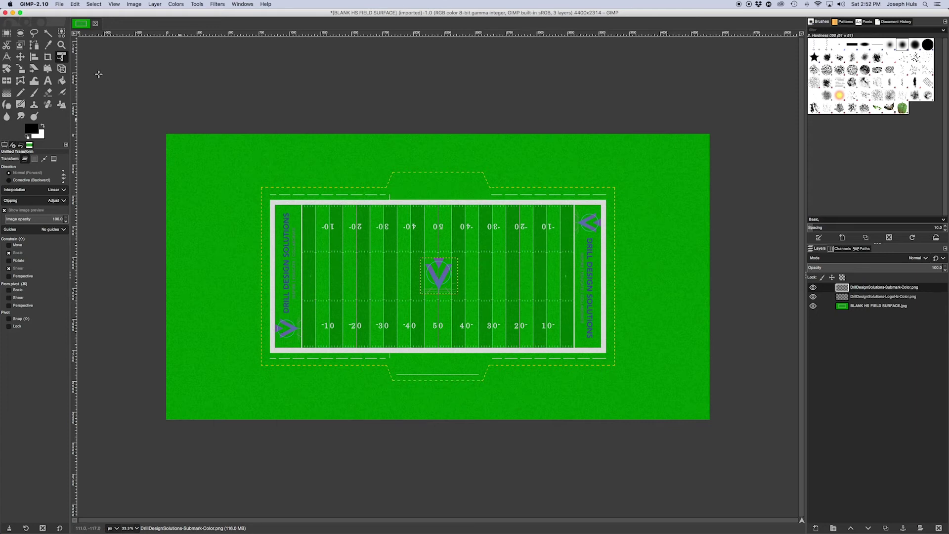
Step: Export As 'DDS Surface 2020.jpg' on the Desktop, with JPEG quality raised to 100
click(59, 4)
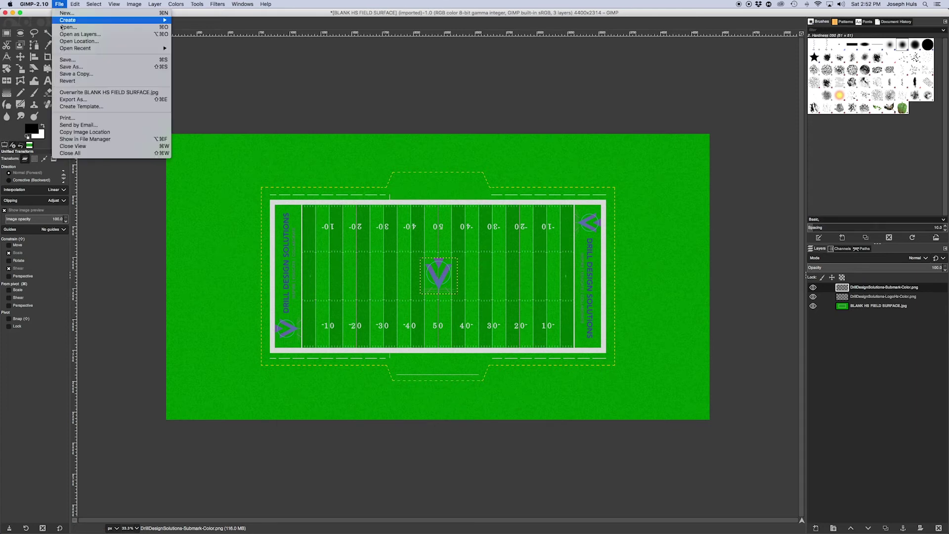
click(64, 100)
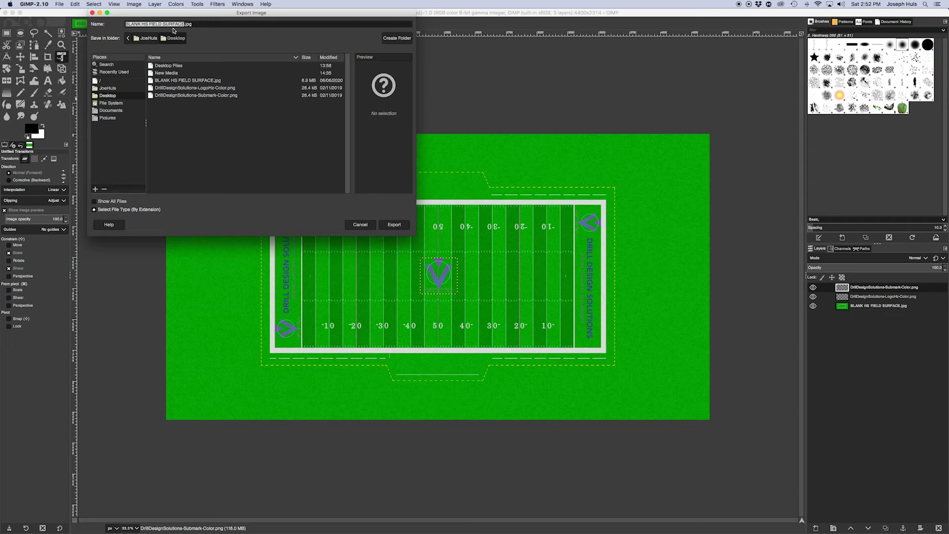
text(DDS Surface 2020)
click(397, 228)
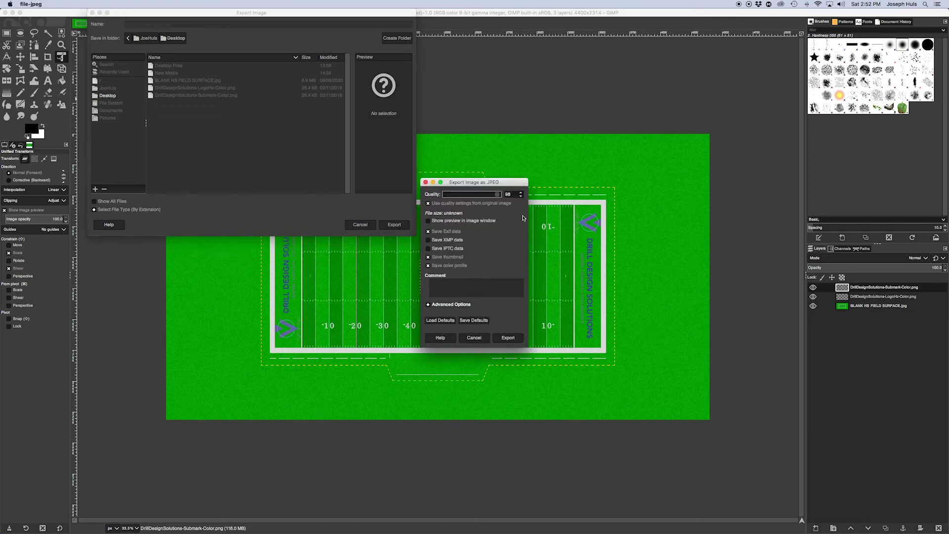
click(520, 192)
click(520, 192)
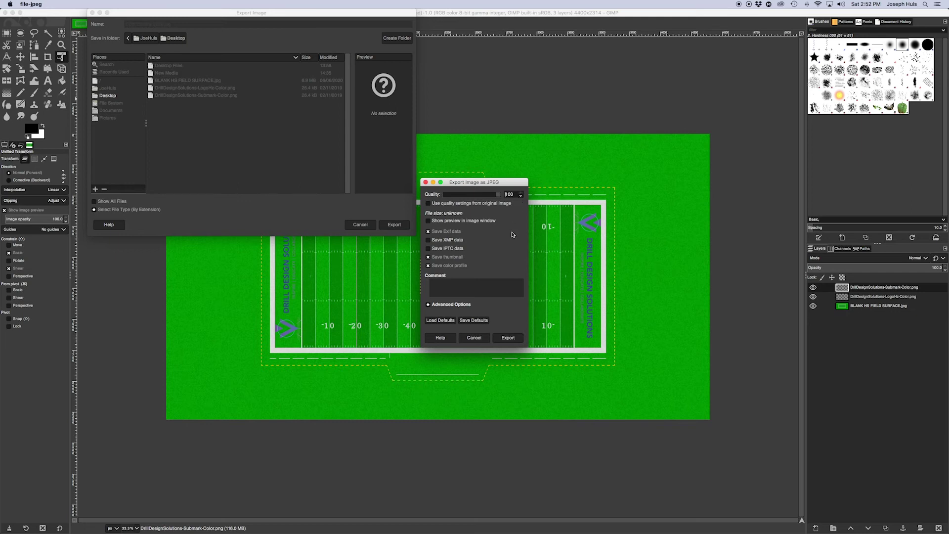
click(513, 338)
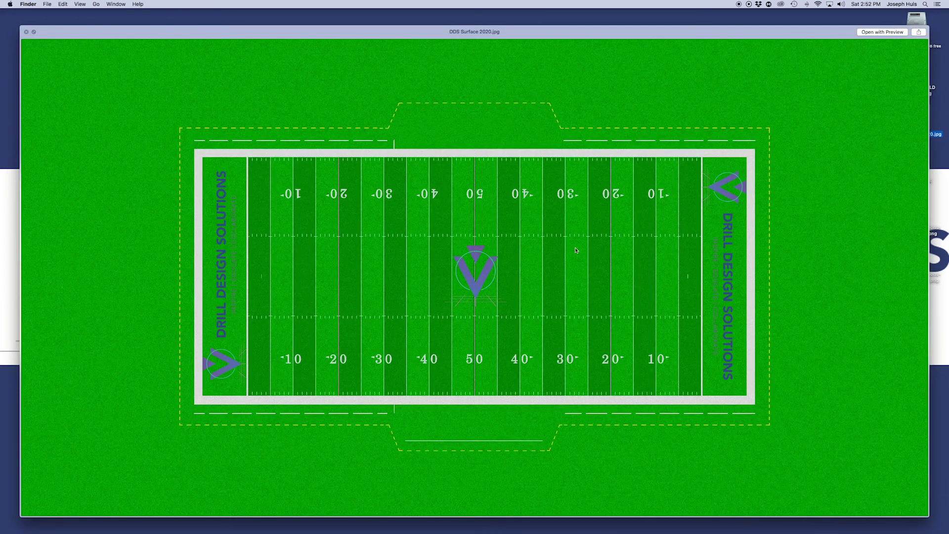
Step: Close the Quick Look preview and return to the Pyware 3D window
key(space)
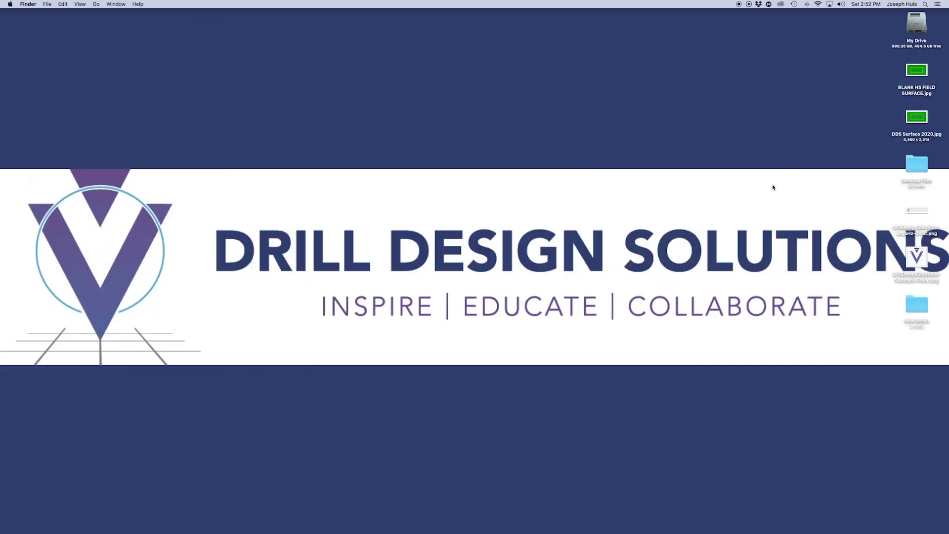
click(807, 521)
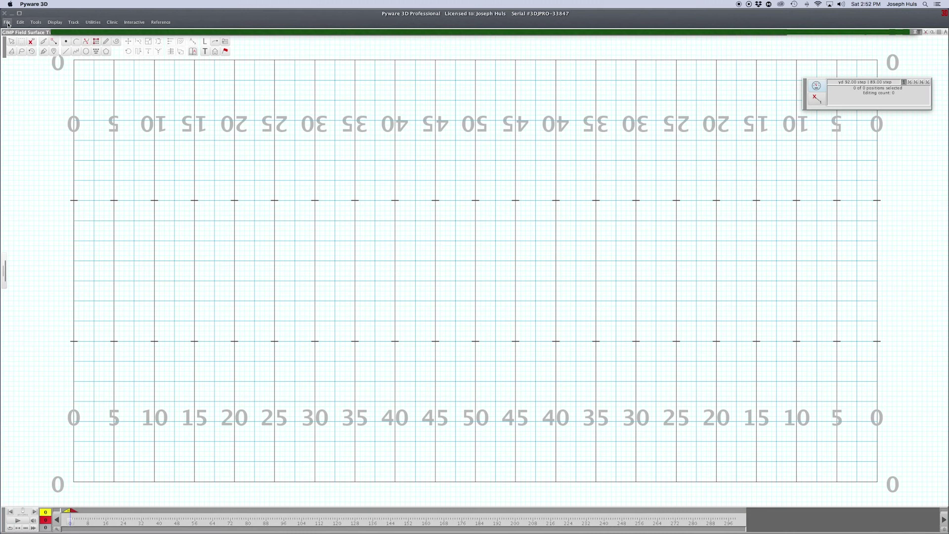
Step: Open the Surfaces folder from the Real View Perspective surface chooser in Document Options
click(7, 23)
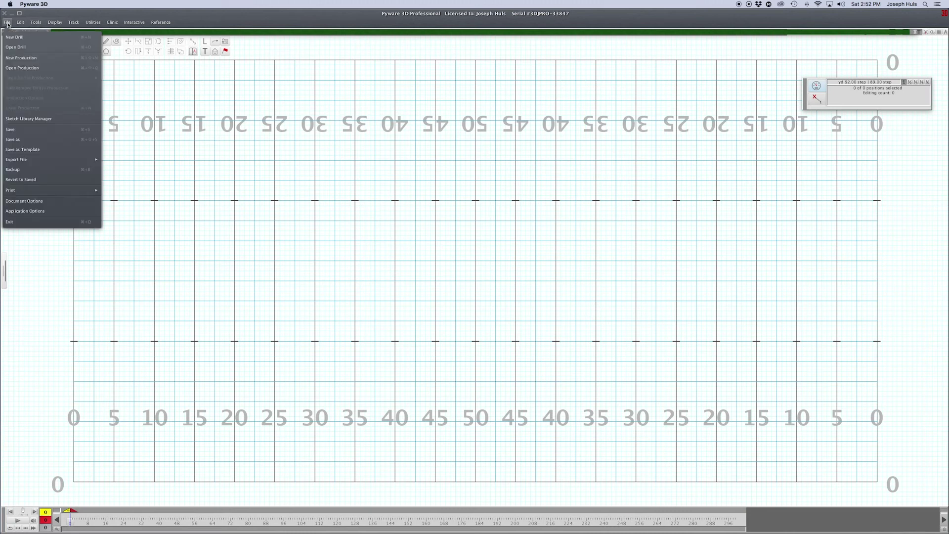
click(11, 202)
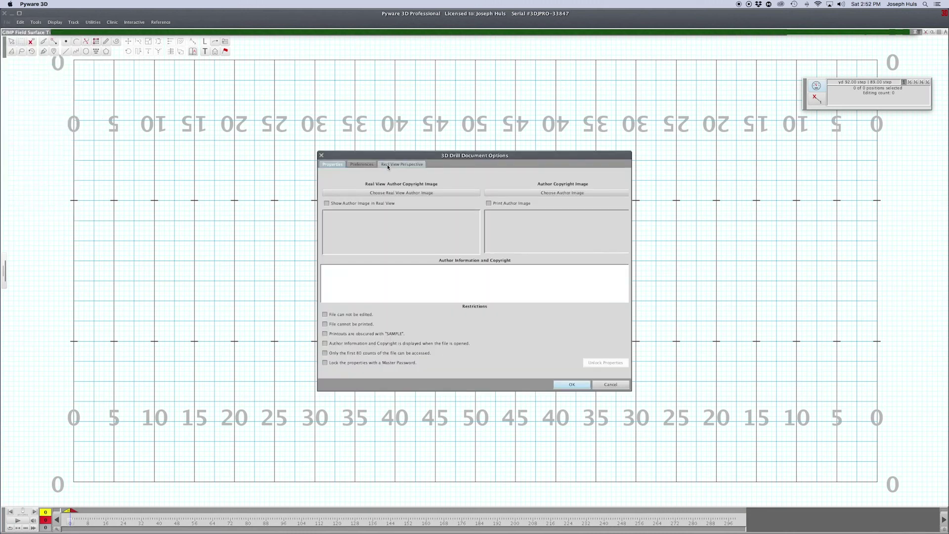
click(388, 165)
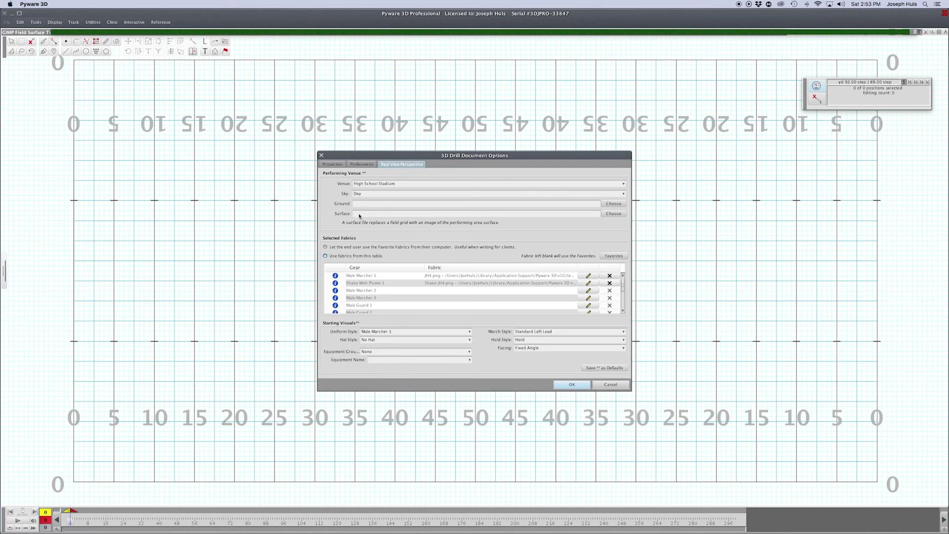
click(612, 214)
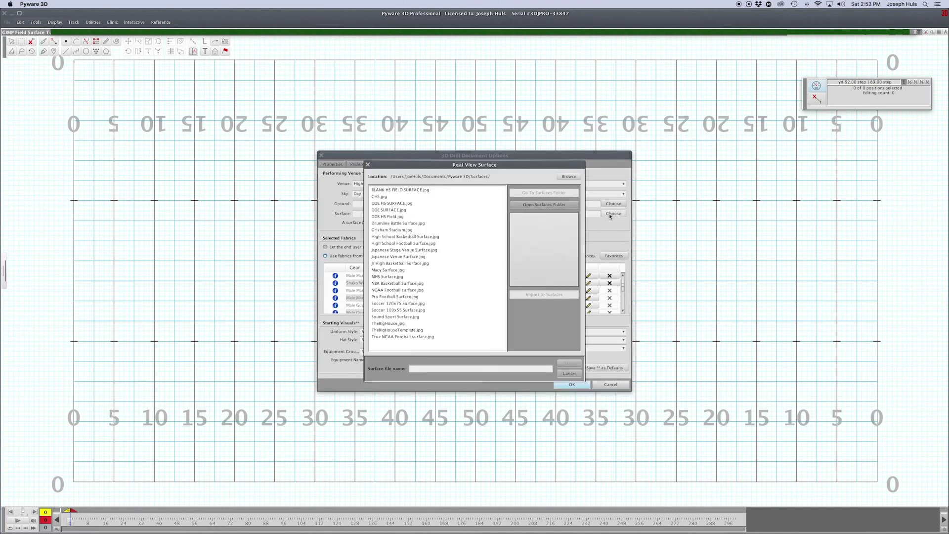
click(539, 206)
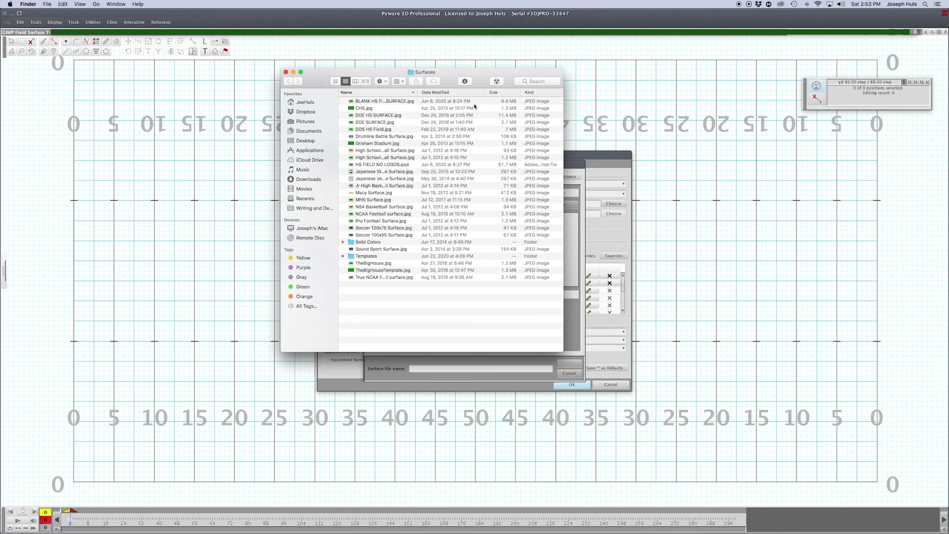
Step: Drag DDS Surface 2020.jpg from the desktop into the Surfaces folder window, then close it
drag(446, 81, 581, 124)
key(F11)
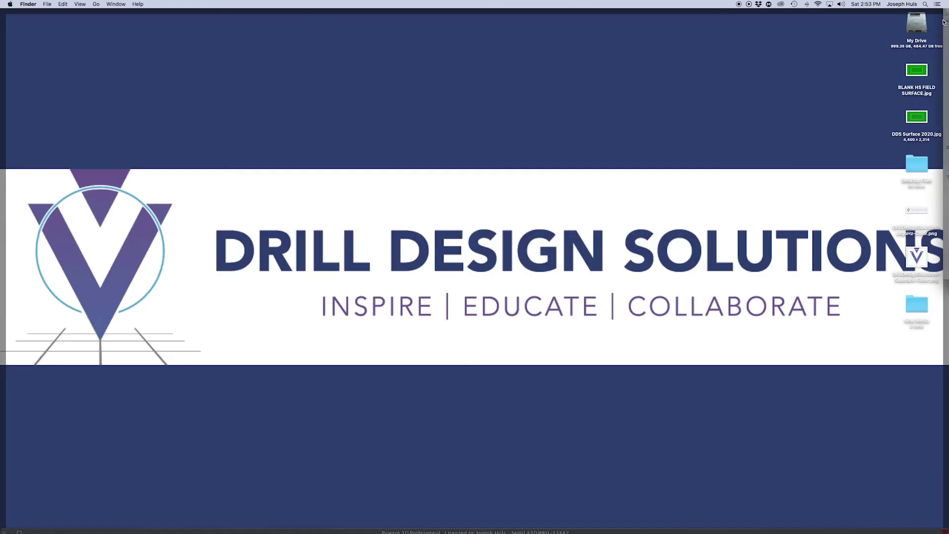
drag(916, 117, 555, 349)
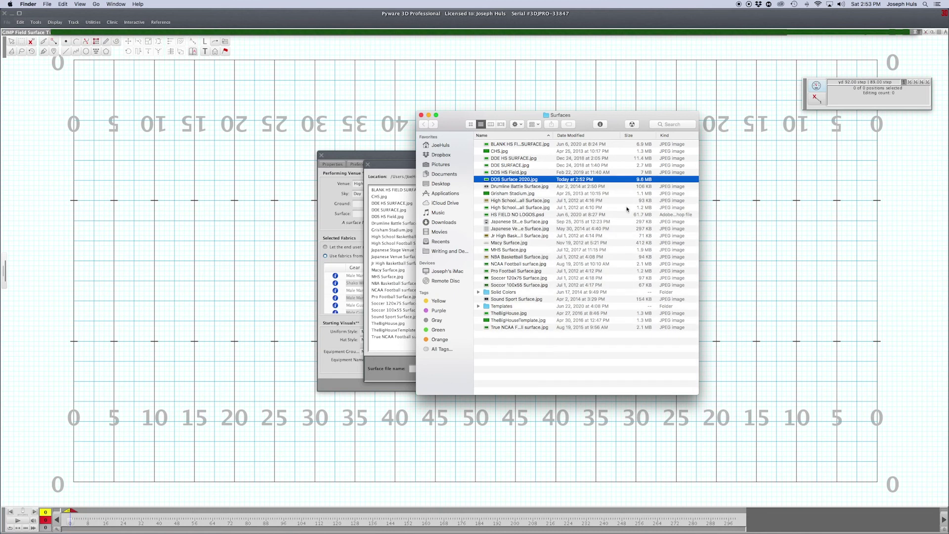
click(420, 115)
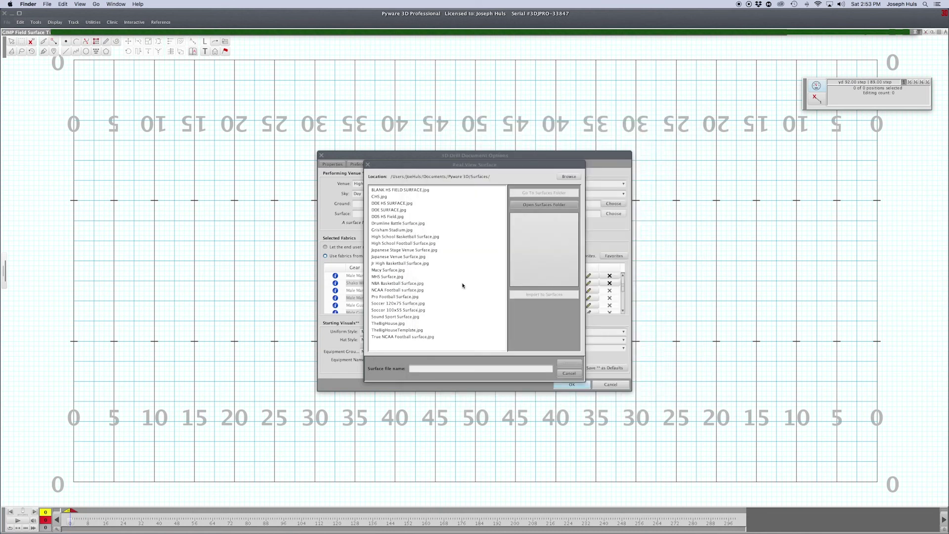
Step: Refresh the surface list, choose DDS Surface 2020.jpg, and confirm Document Options with OK
click(415, 340)
click(417, 336)
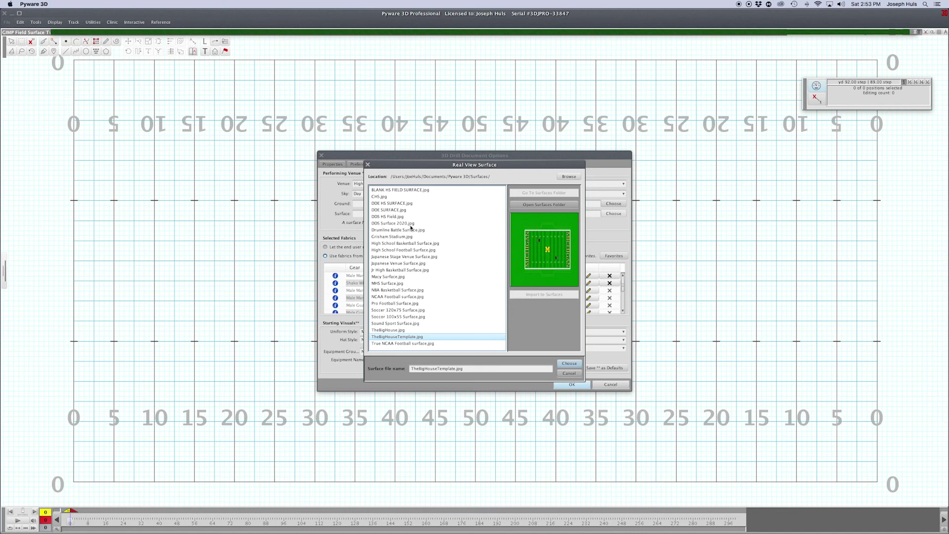
click(396, 223)
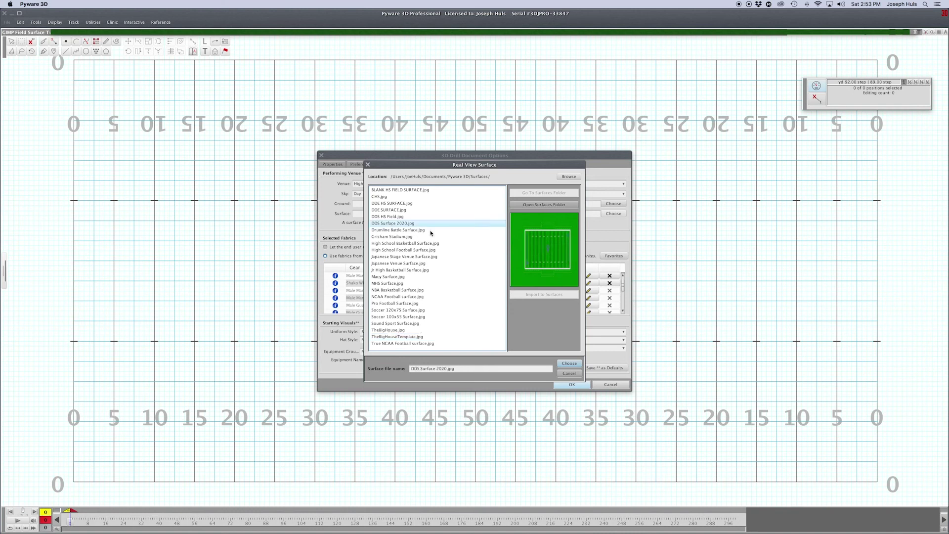
click(570, 364)
click(574, 384)
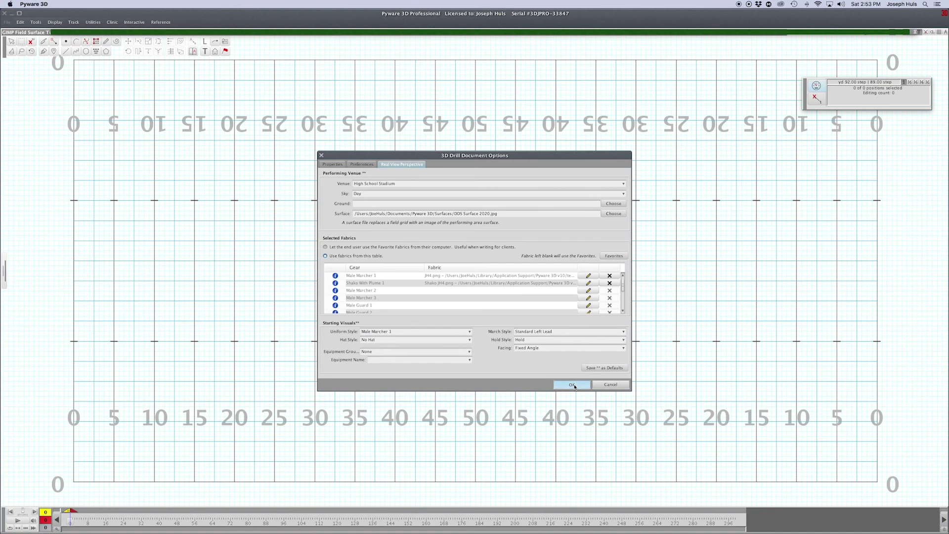